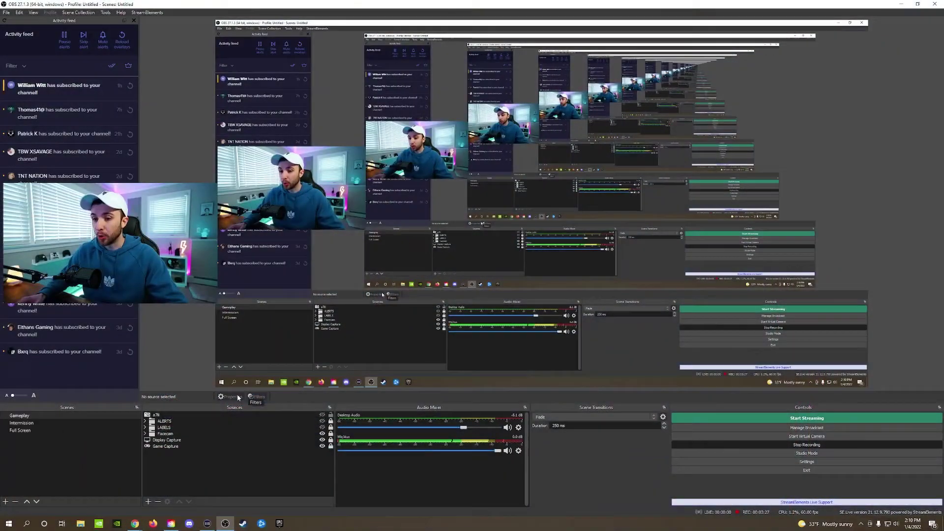
- Open the Color Correction filter settings for the a7lI webcam in the Facecam group
left_click(145, 434)
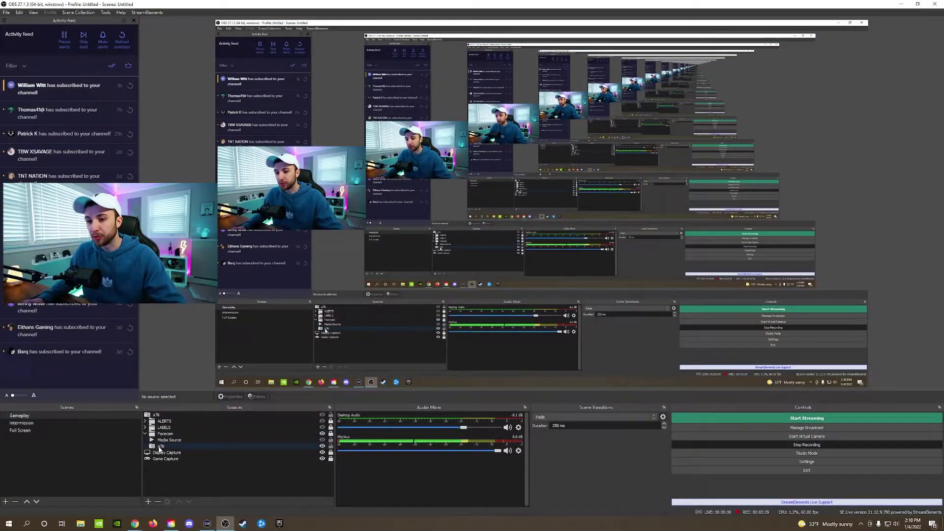
left_click(161, 446)
right_click(161, 446)
left_click(177, 430)
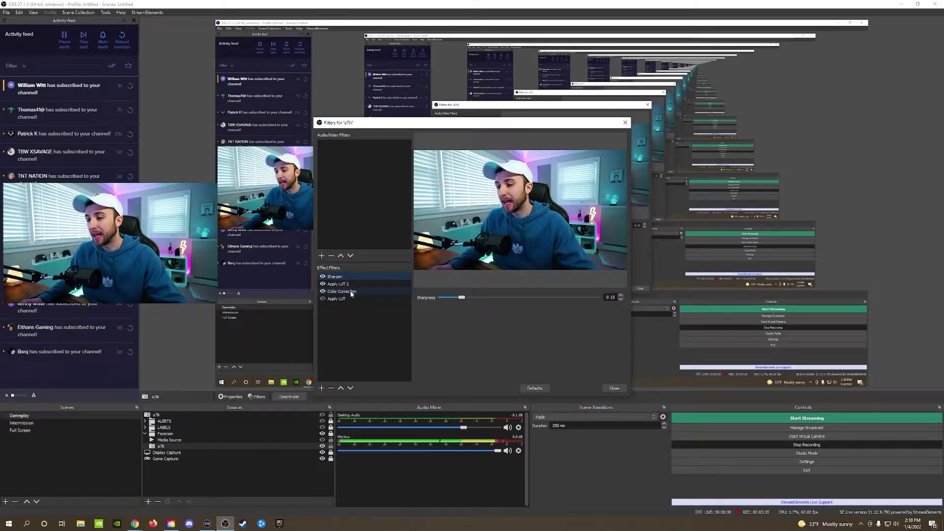
left_click(351, 293)
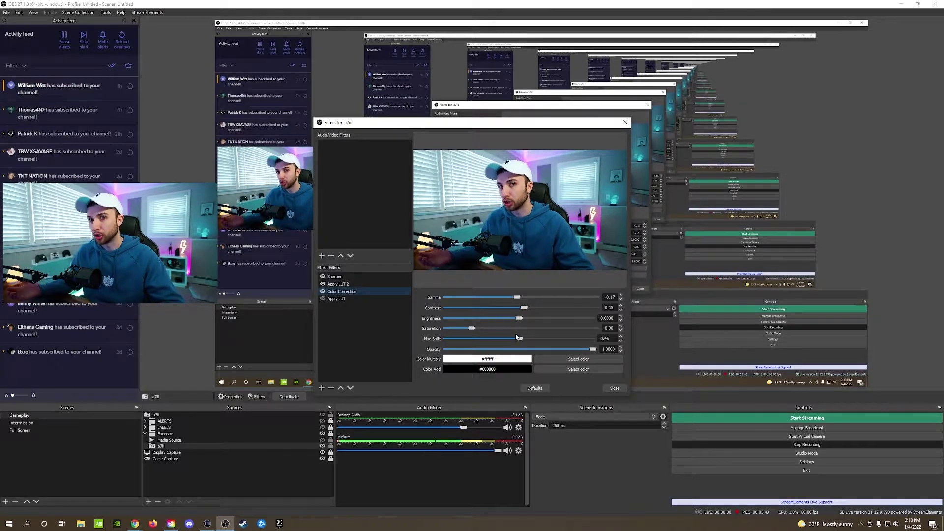
left_click_drag(467, 122, 532, 77)
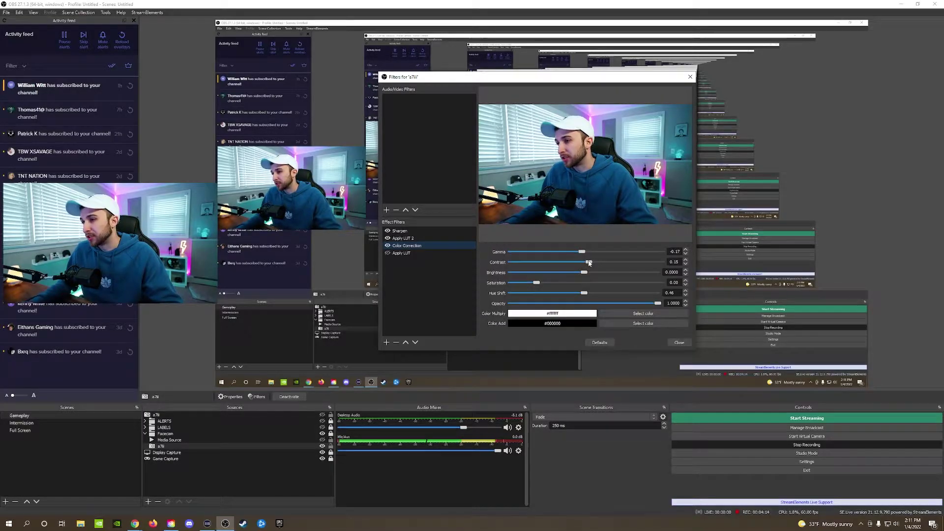
- Set Color Correction contrast to 0.48 and raise brightness very slightly
left_click_drag(591, 264, 596, 263)
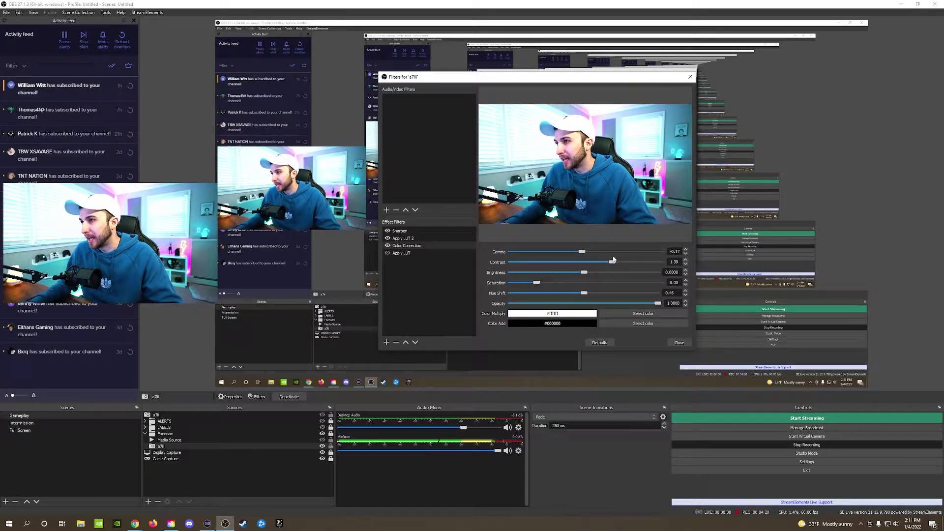
left_click_drag(613, 259, 592, 270)
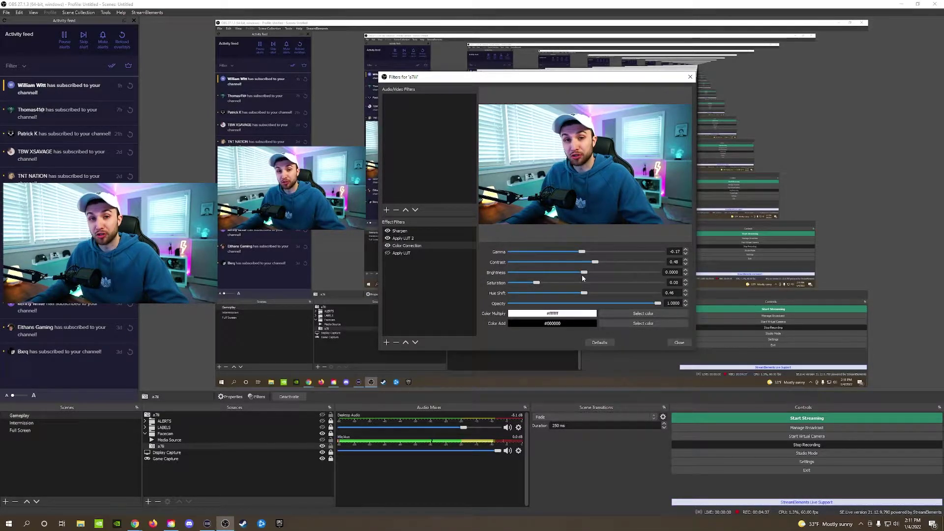
left_click_drag(586, 274, 585, 275)
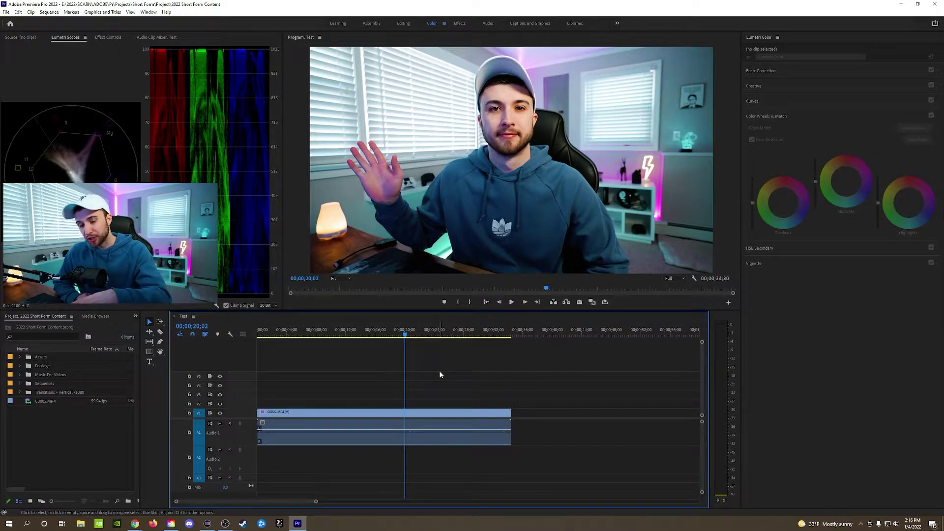
- Load clip C0002.MP4's colour settings into the Lumetri Color panel for the Test sequence
key("d")
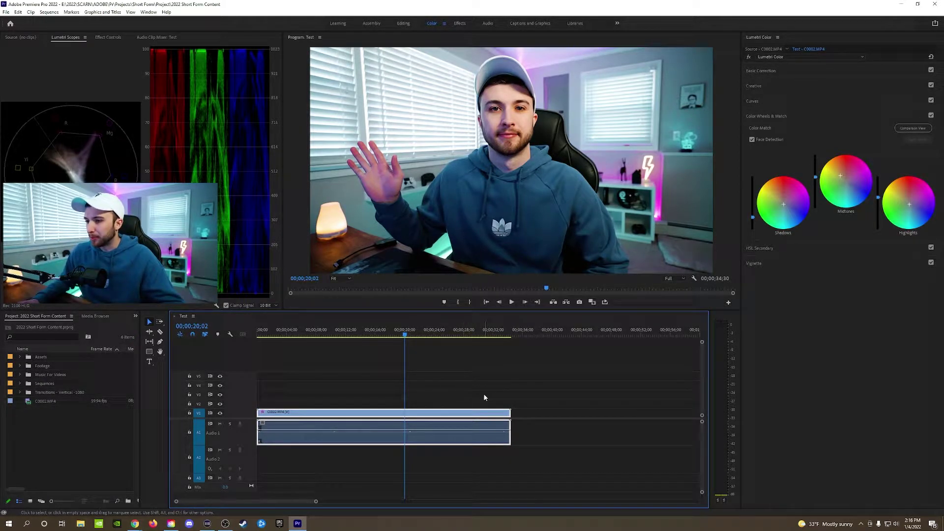
left_click(761, 71)
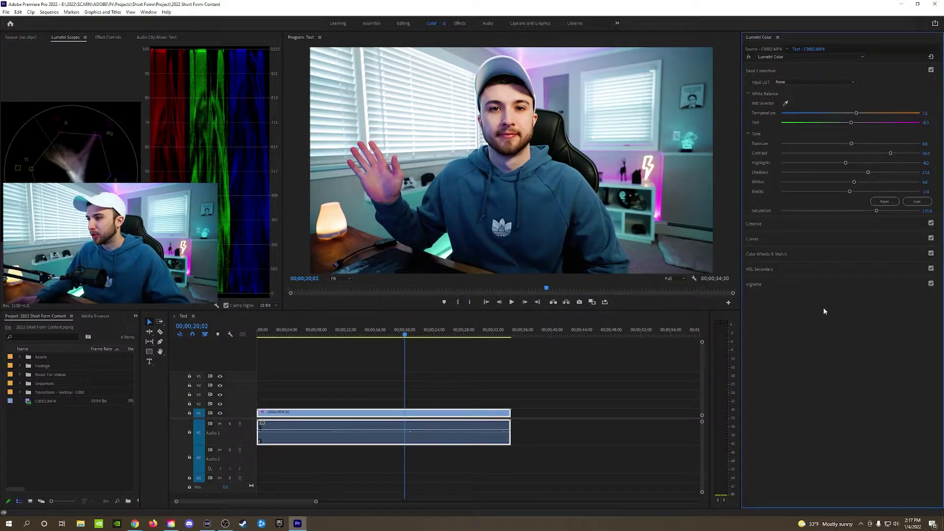
left_click(775, 254)
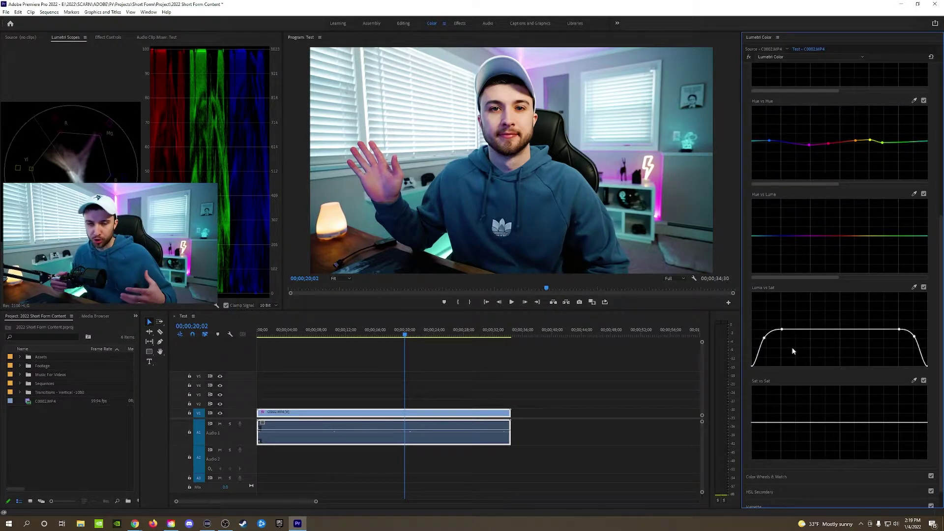
- Expand Lumetri Curves to show the RGB Curves and Hue vs Sat graphs
left_click(485, 373)
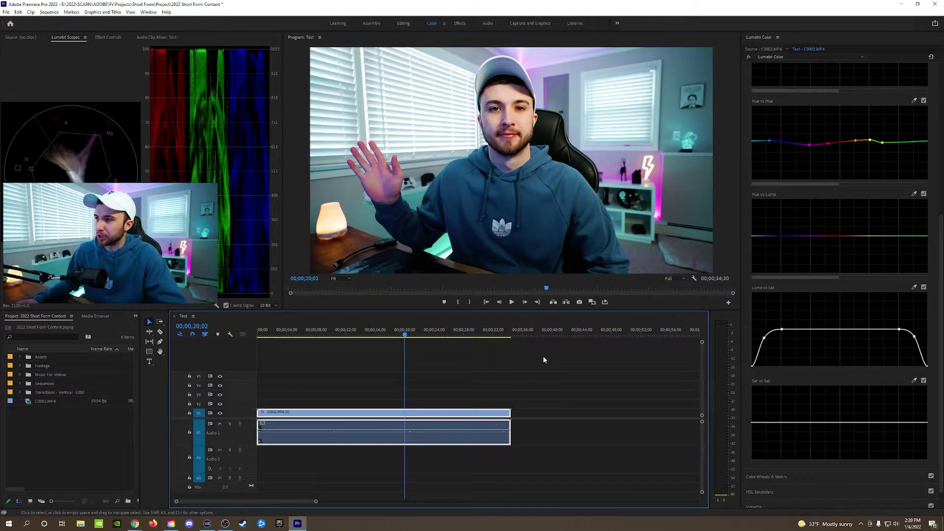
scroll(851, 228, "up", 5)
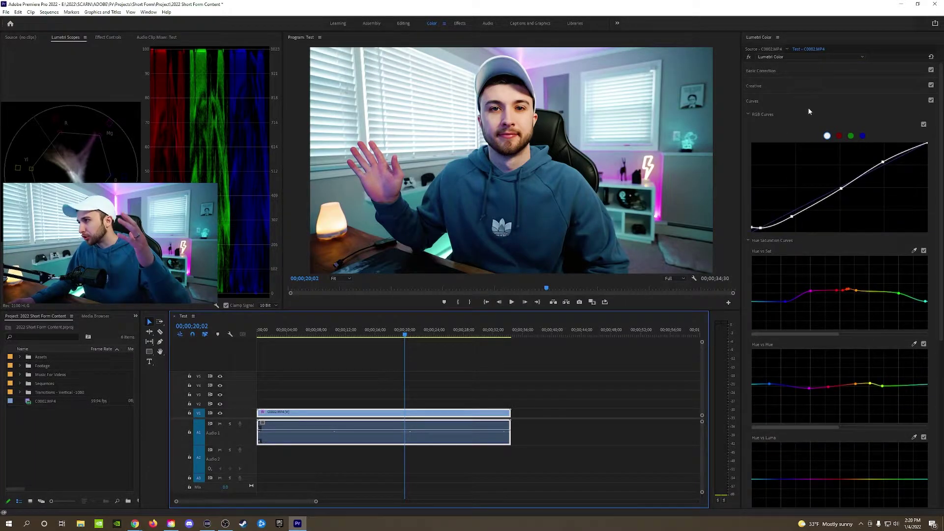
- Collapse Curves, start exporting the Lumetri grade as a .cube LUT, then cancel the export
left_click(805, 101)
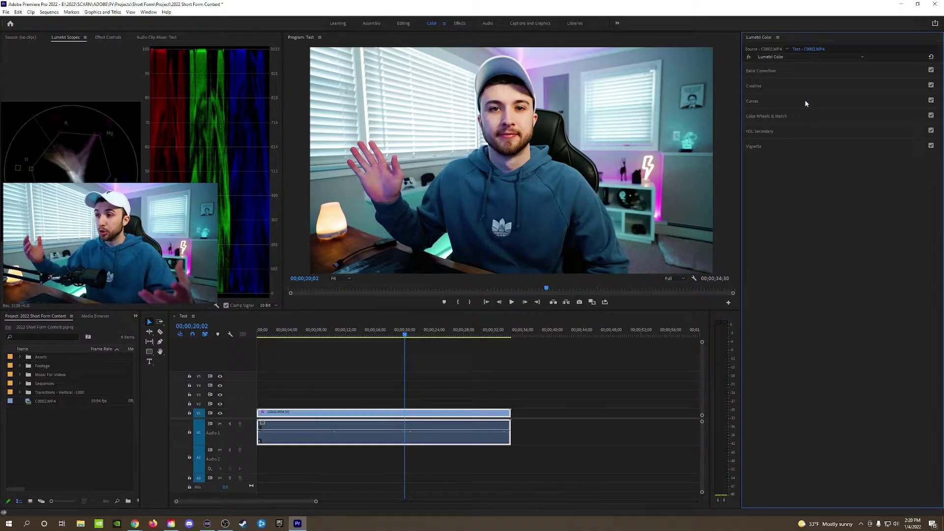
left_click(777, 38)
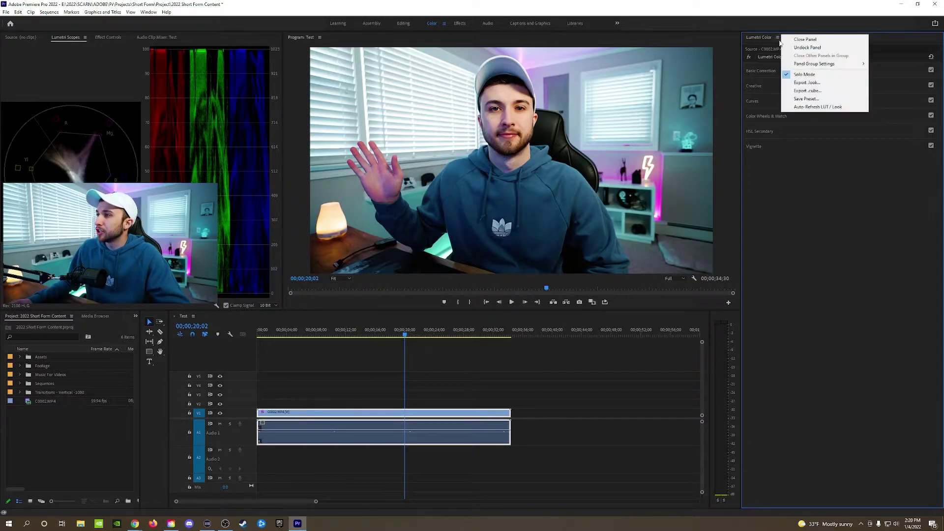
left_click(815, 95)
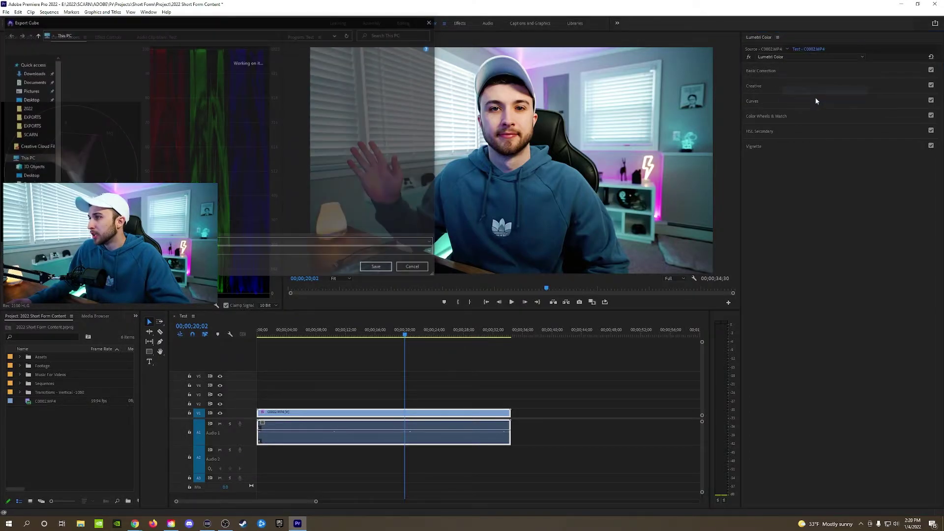
left_click_drag(261, 17, 548, 98)
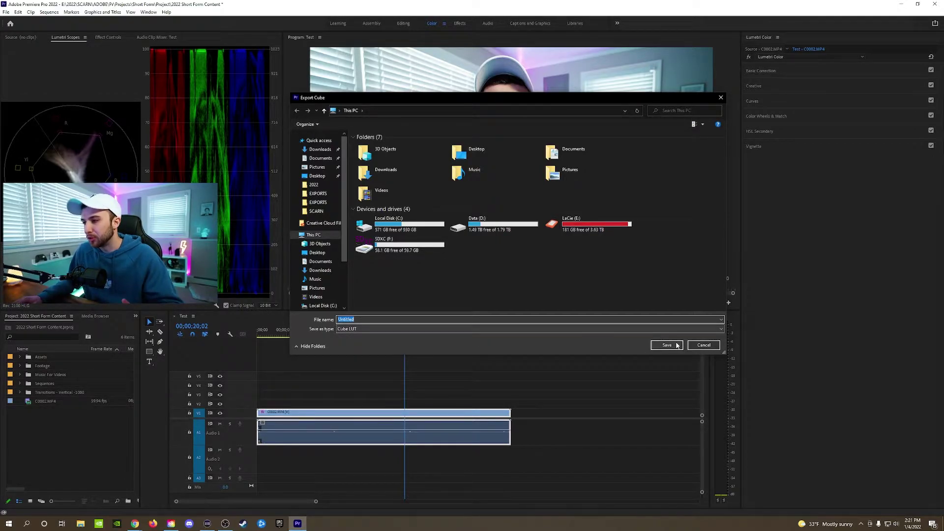
left_click(704, 345)
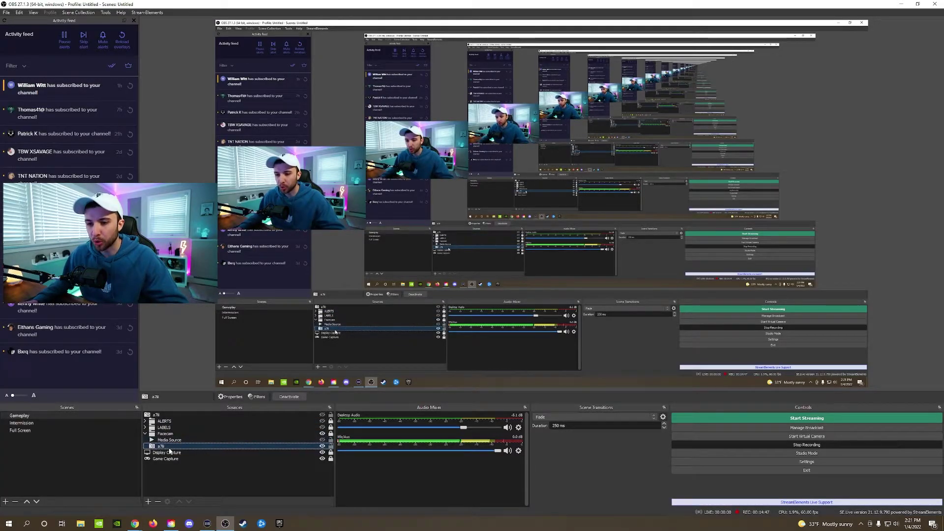
- Add an Apply LUT effect filter named Apply LUT 3 to the a7lI webcam, choosing no .cube file
right_click(161, 448)
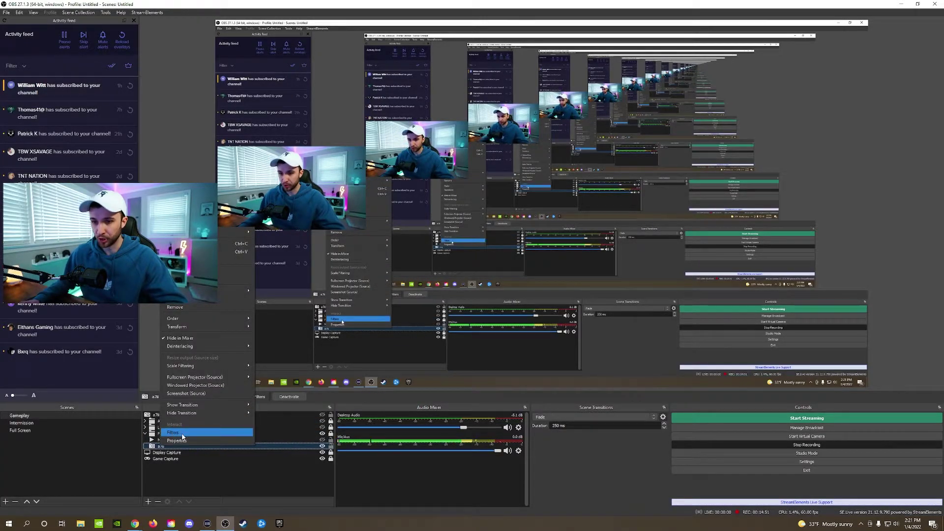
left_click(221, 432)
left_click_drag(443, 122, 567, 33)
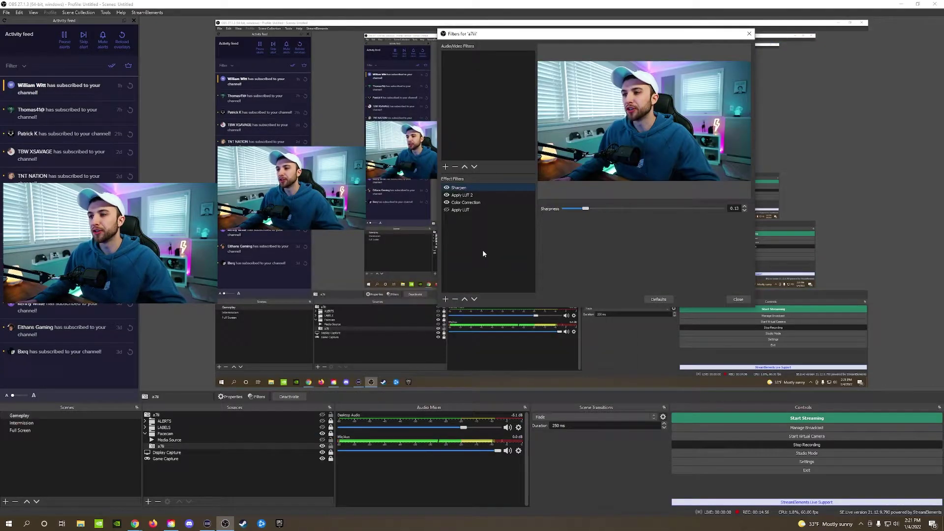
left_click(445, 298)
left_click(466, 306)
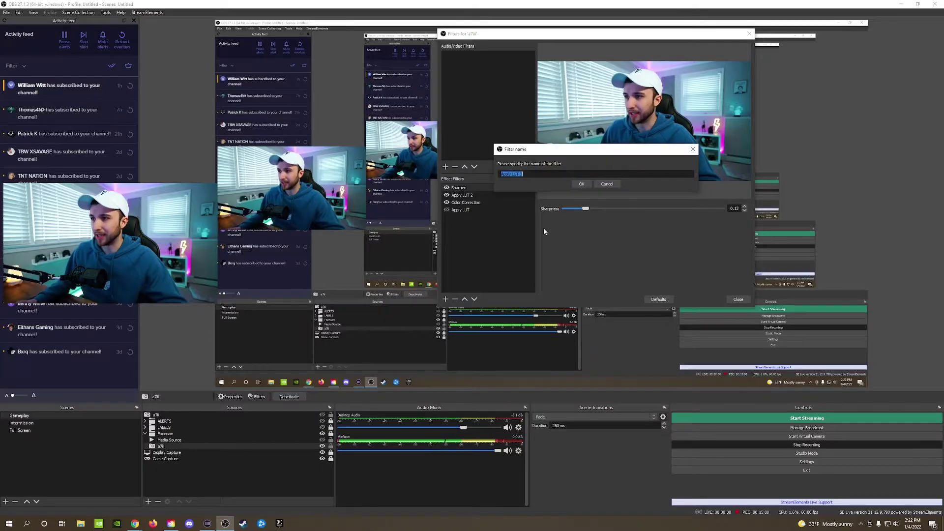
left_click(582, 184)
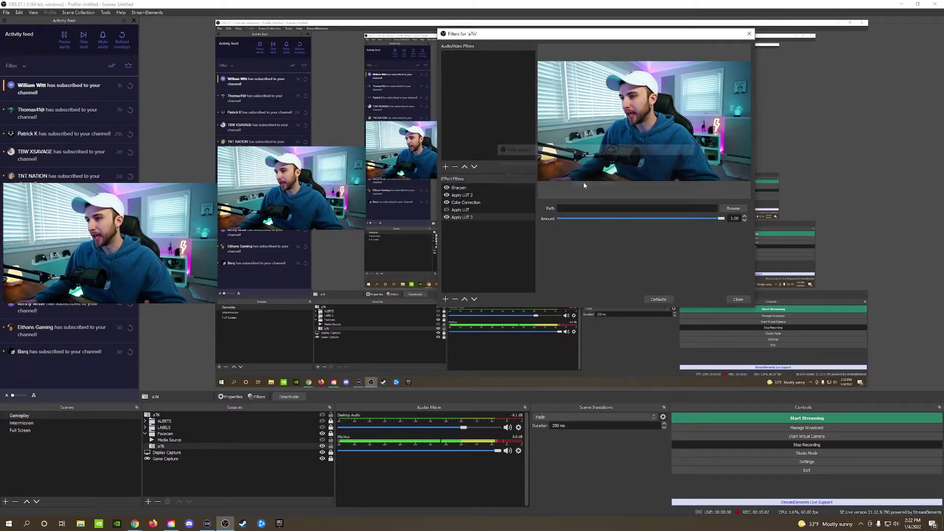
left_click(733, 208)
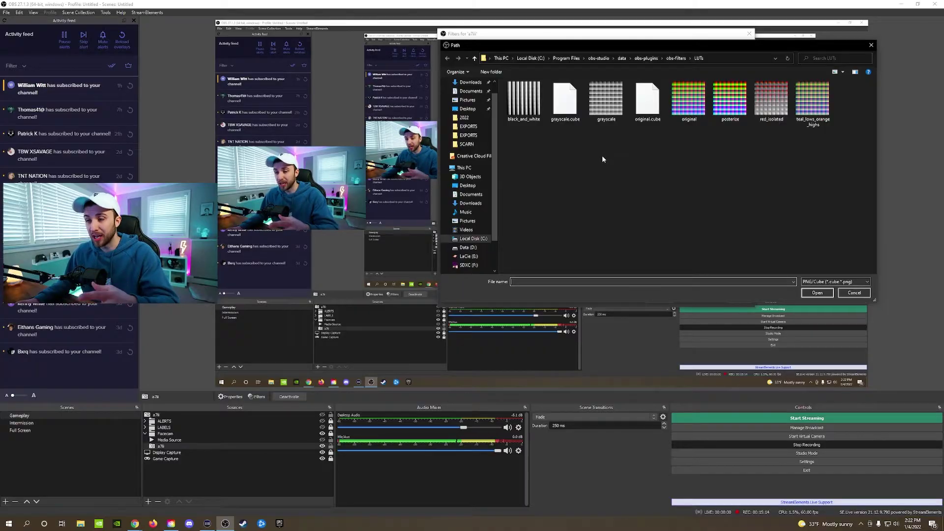
left_click(854, 293)
left_click(468, 220)
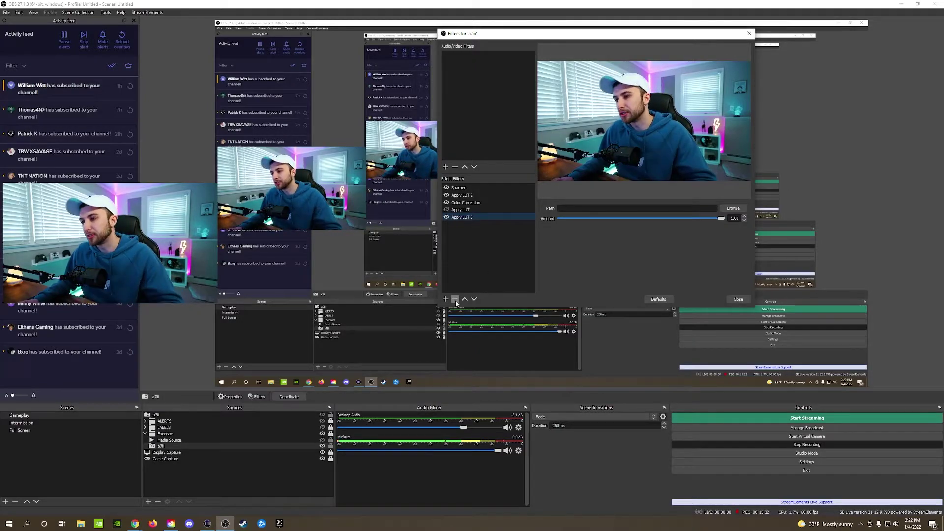
- Delete Apply LUT 3, then toggle Apply LUT 2 off and on to compare the grade
key("Delete")
left_click(619, 183)
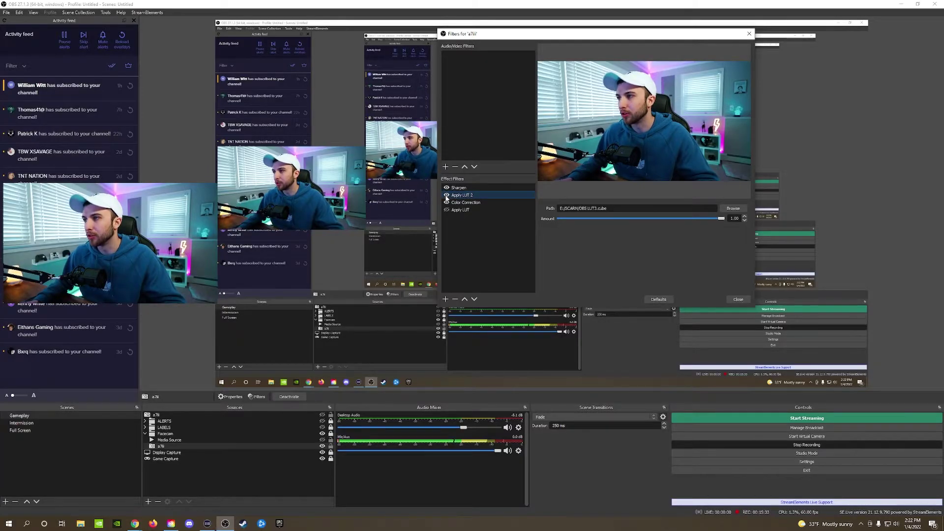
left_click(447, 195)
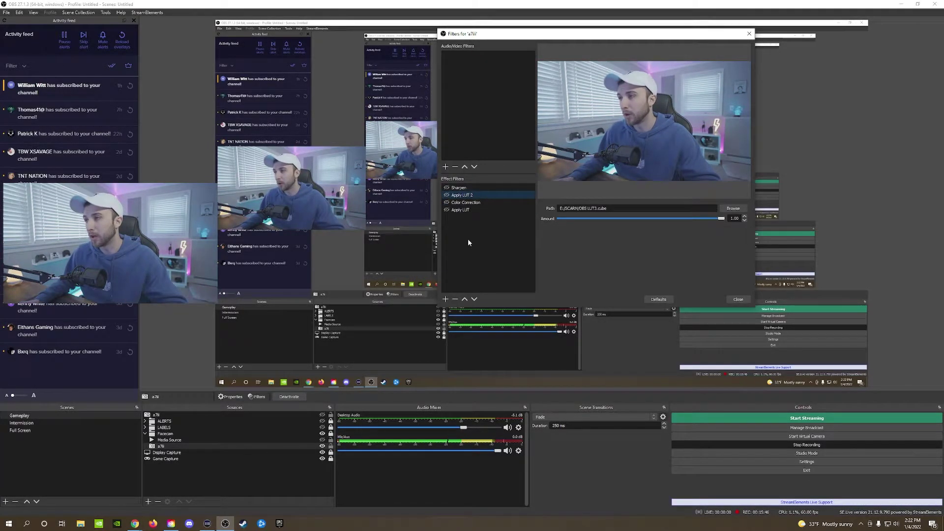
left_click(458, 229)
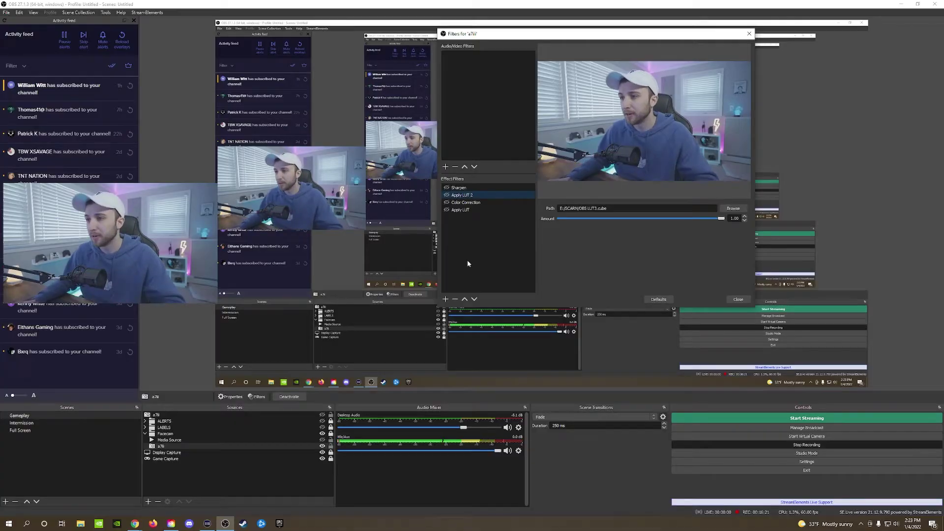
left_click(447, 195)
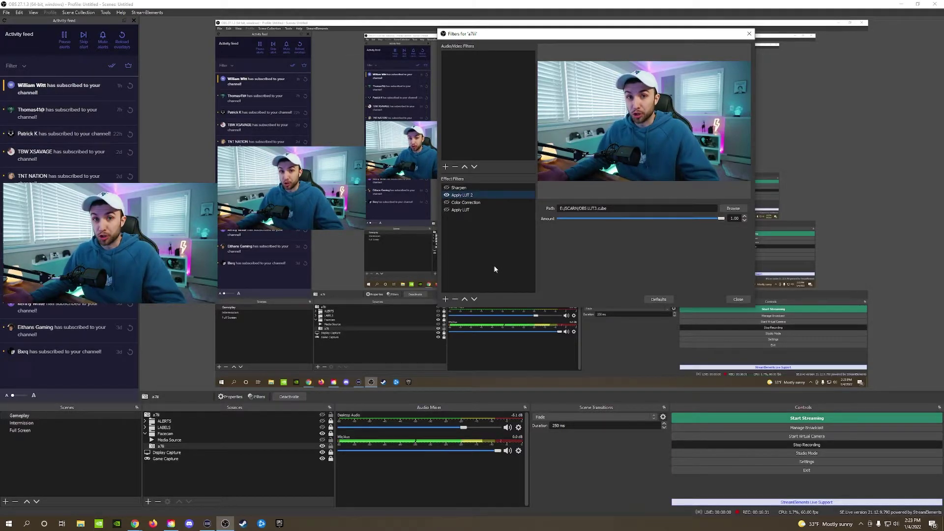
key("Down")
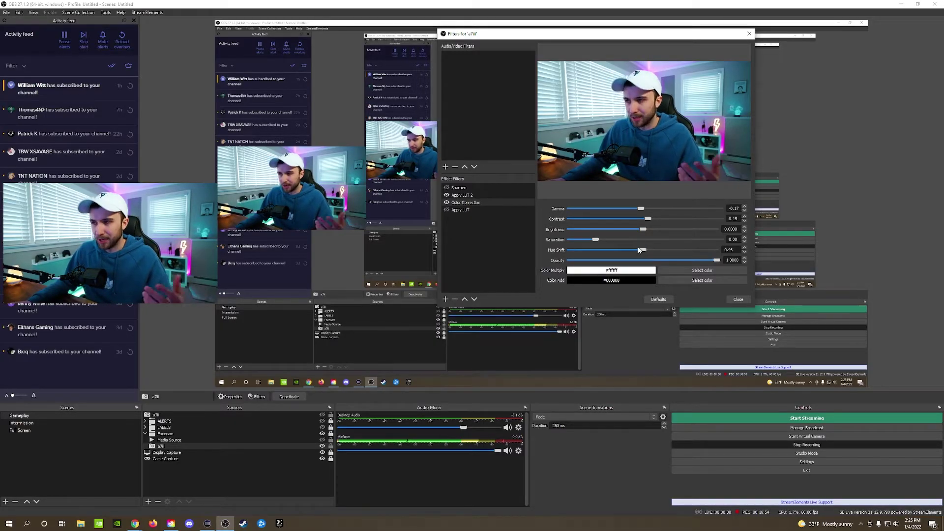
- Disable Color Correction for comparison and view the Sharpen filter's 0.13 sharpness
left_click(447, 203)
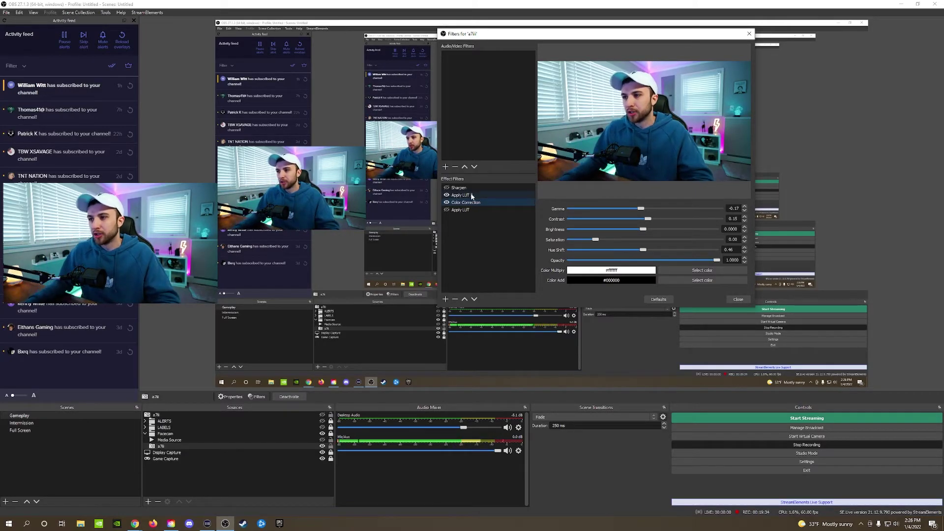
left_click(448, 188)
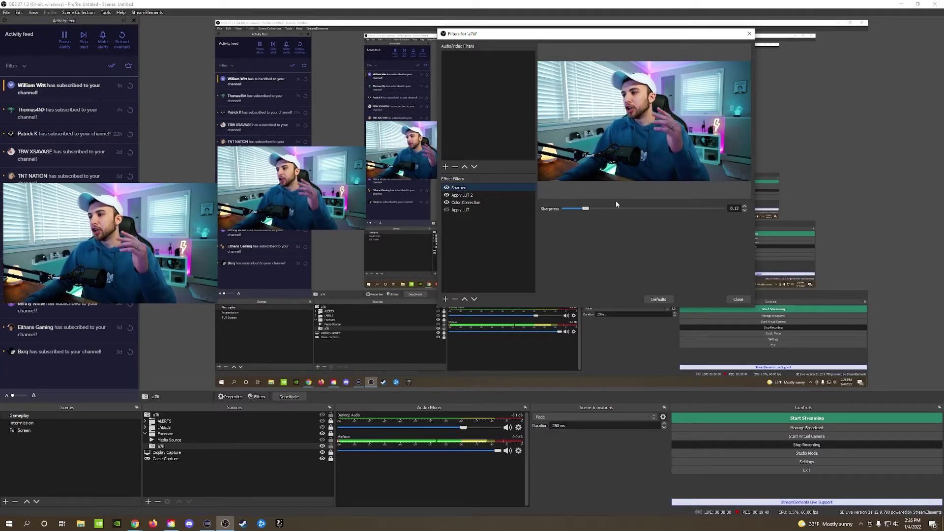
- Close the a7lI Filters dialog, returning to the Gameplay scene's sources
left_click(738, 299)
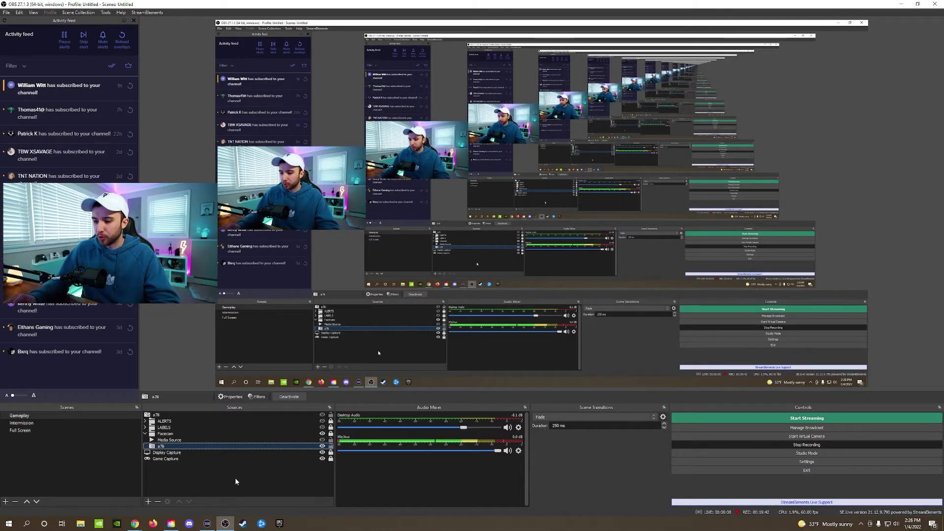